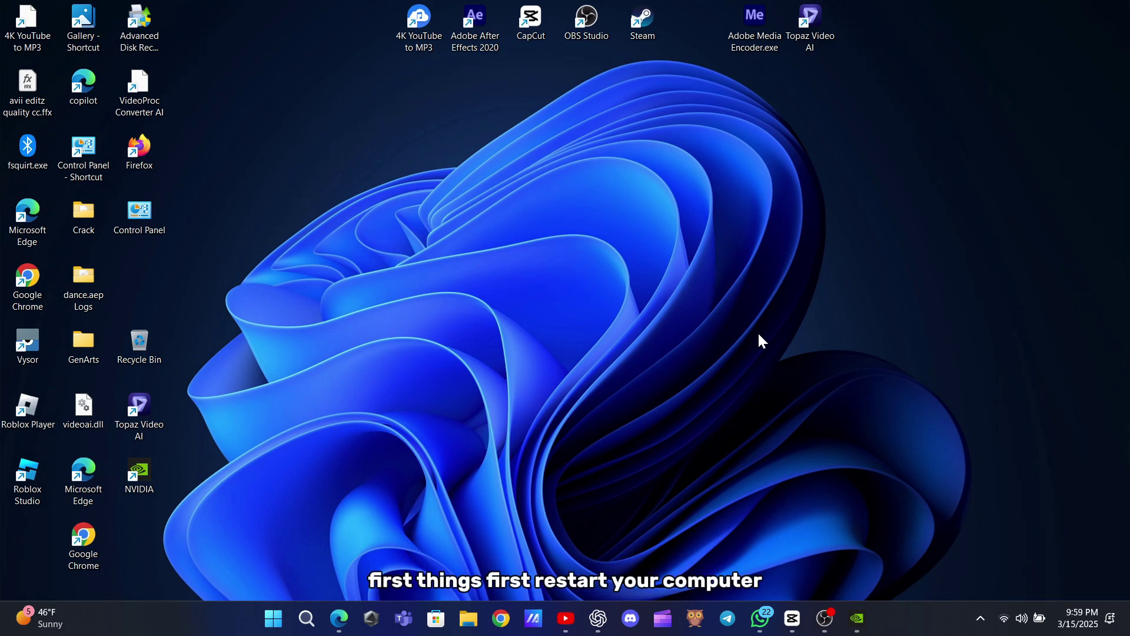
Step: Bring up the Start menu power options, then dismiss them without restarting
left_click(268, 618)
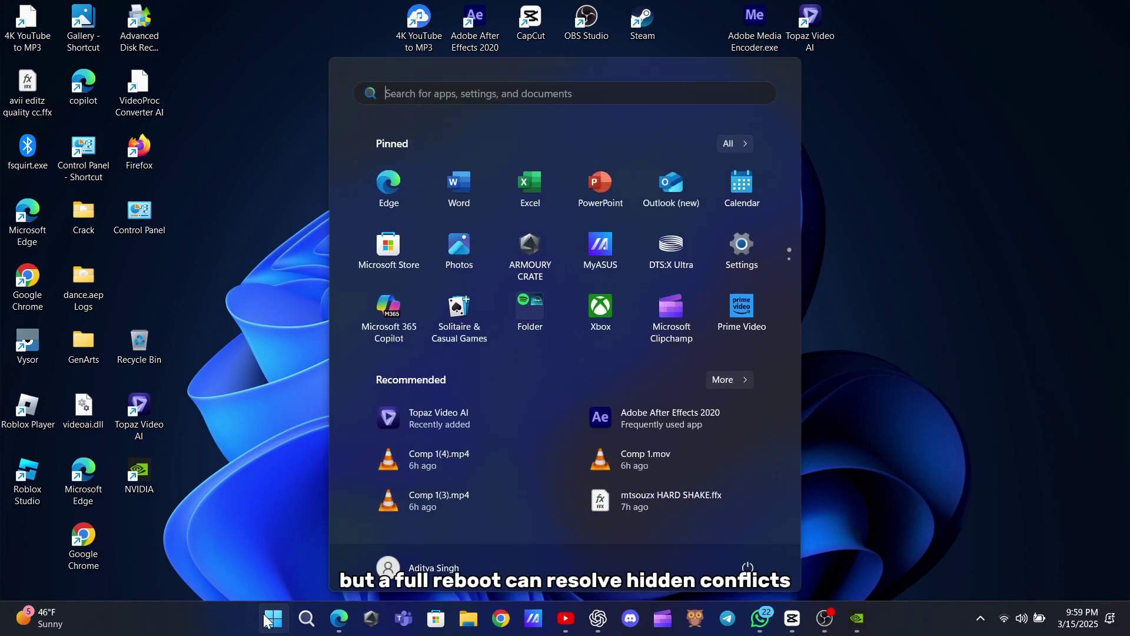
left_click(749, 565)
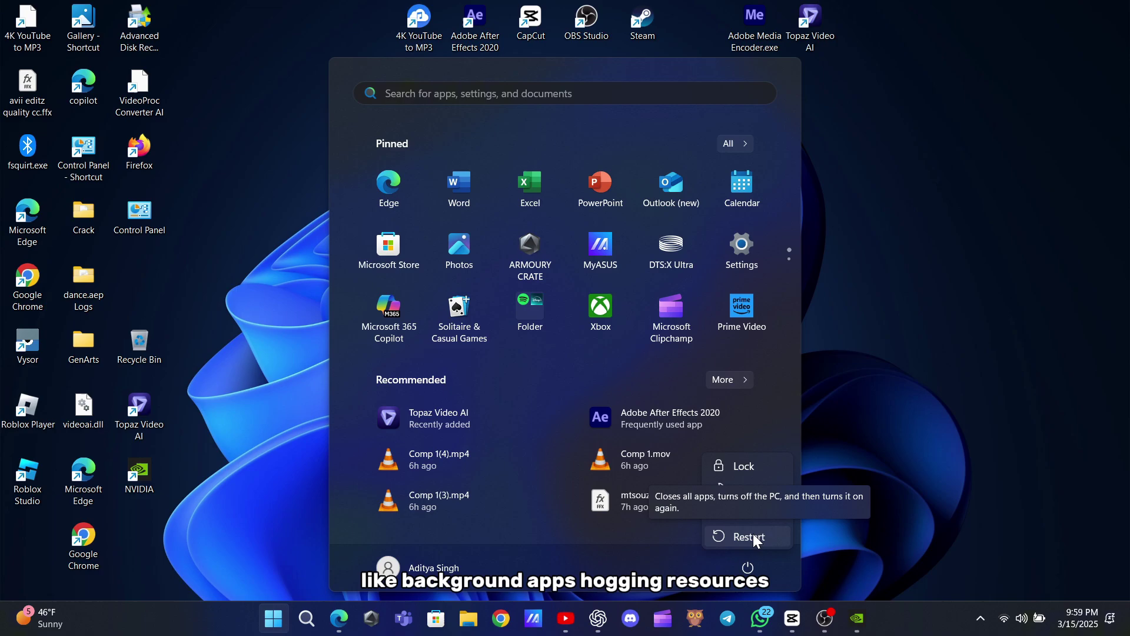
left_click(840, 383)
left_click(840, 383)
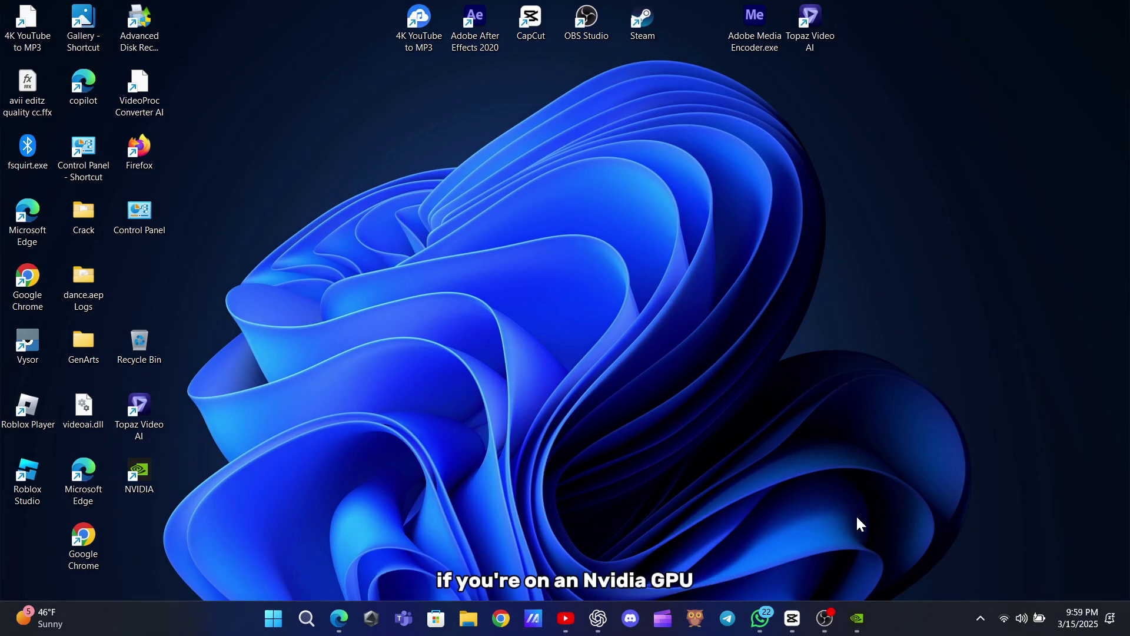
Step: Download Game Ready Driver 572.70 from NVIDIA App's Drivers page, then minimize the app
left_click(857, 618)
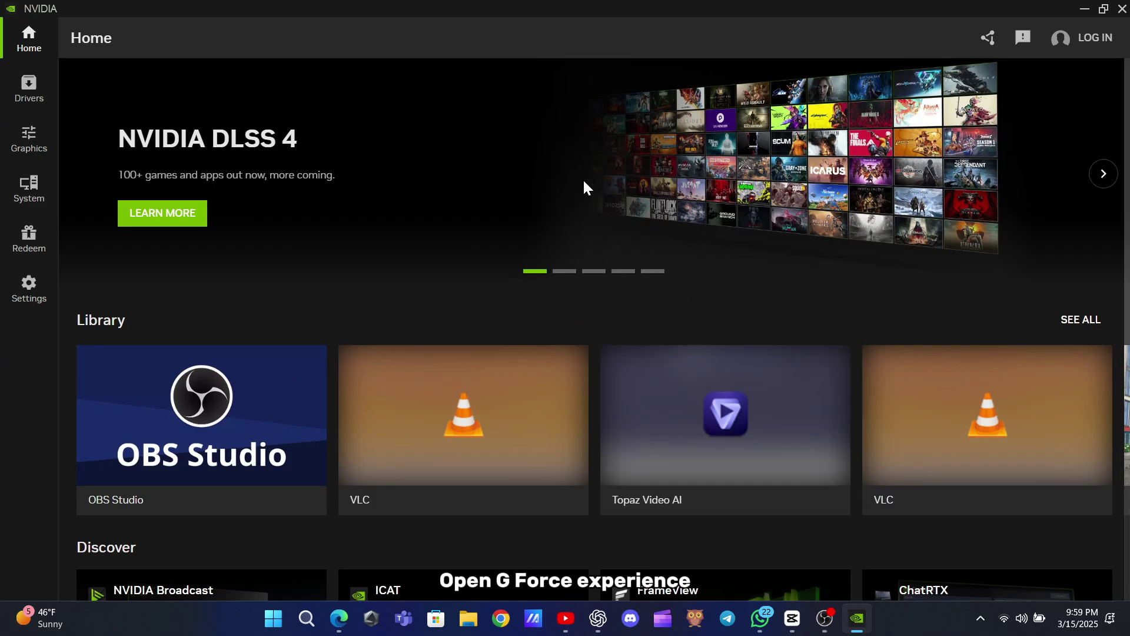
left_click(35, 86)
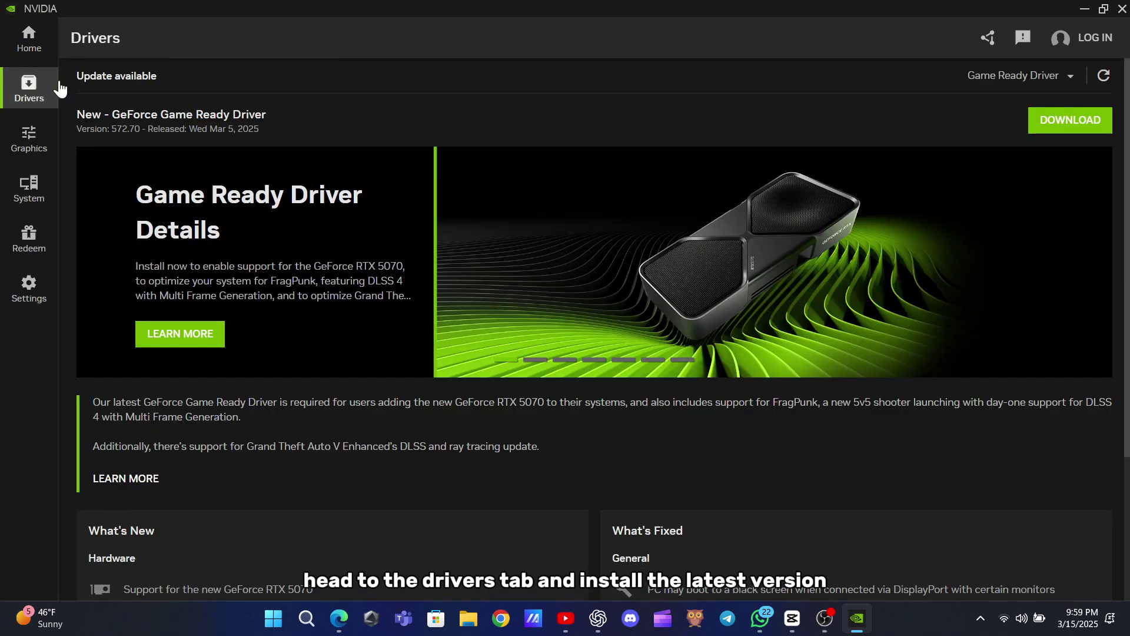
left_click(1090, 123)
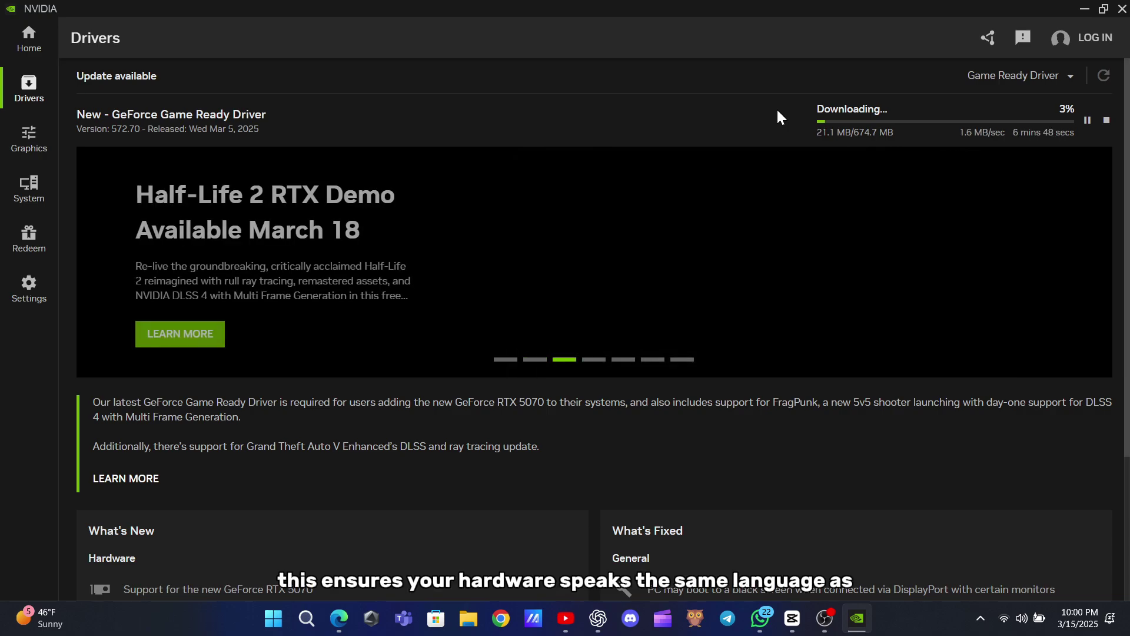
left_click(1083, 8)
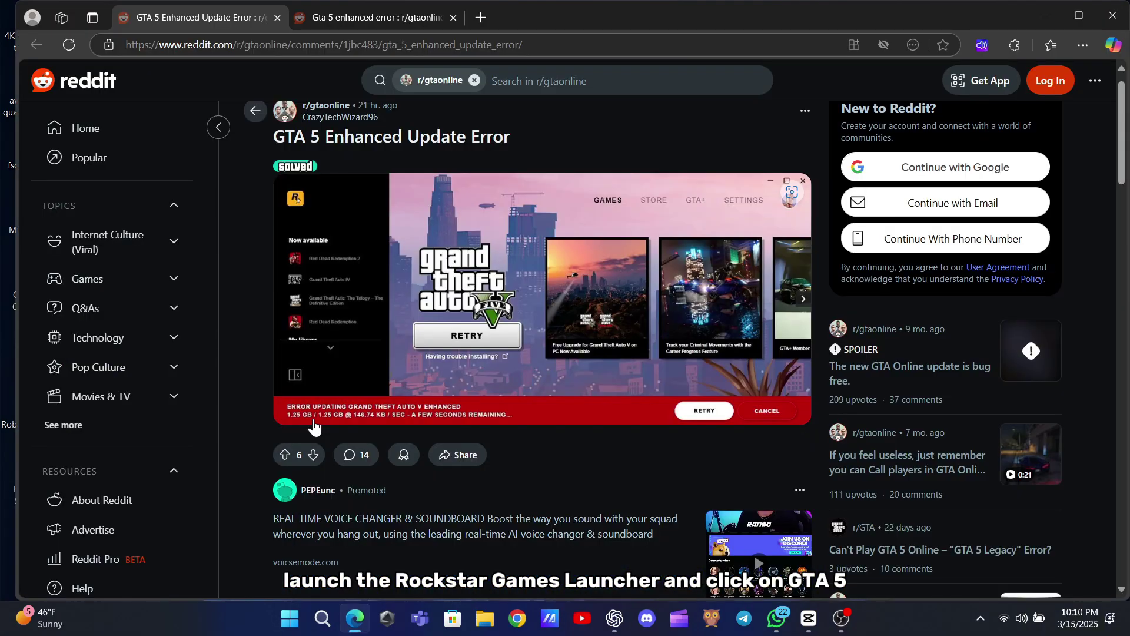
Step: Highlight the file integrity check instruction in the thread, then scroll on through the comments
scroll(313, 427, "down", 1)
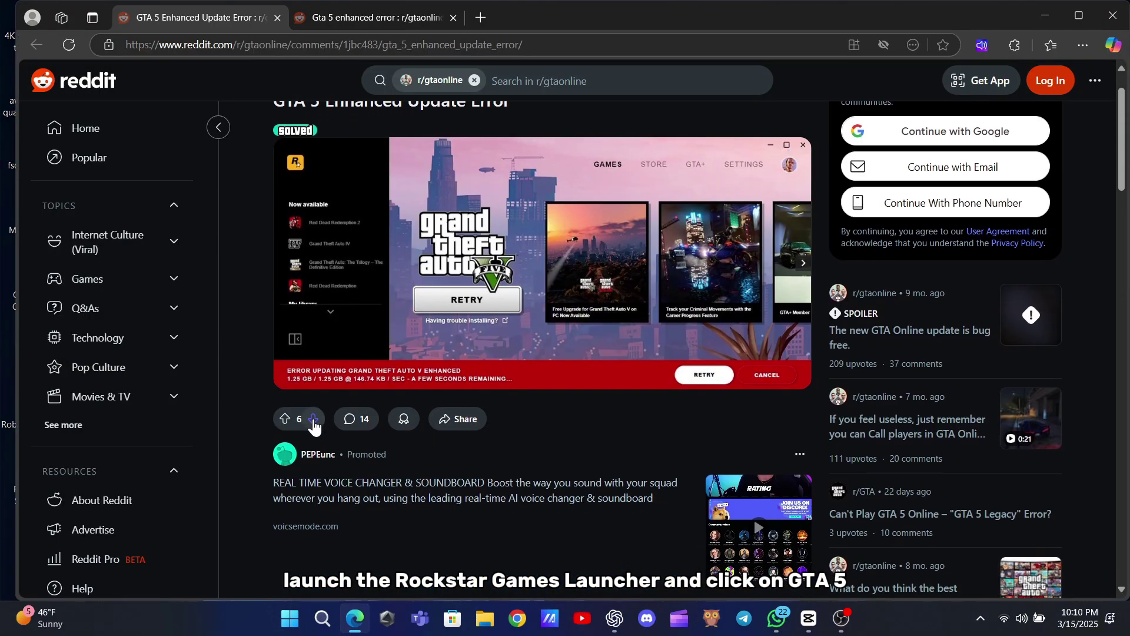
scroll(313, 427, "down", 5)
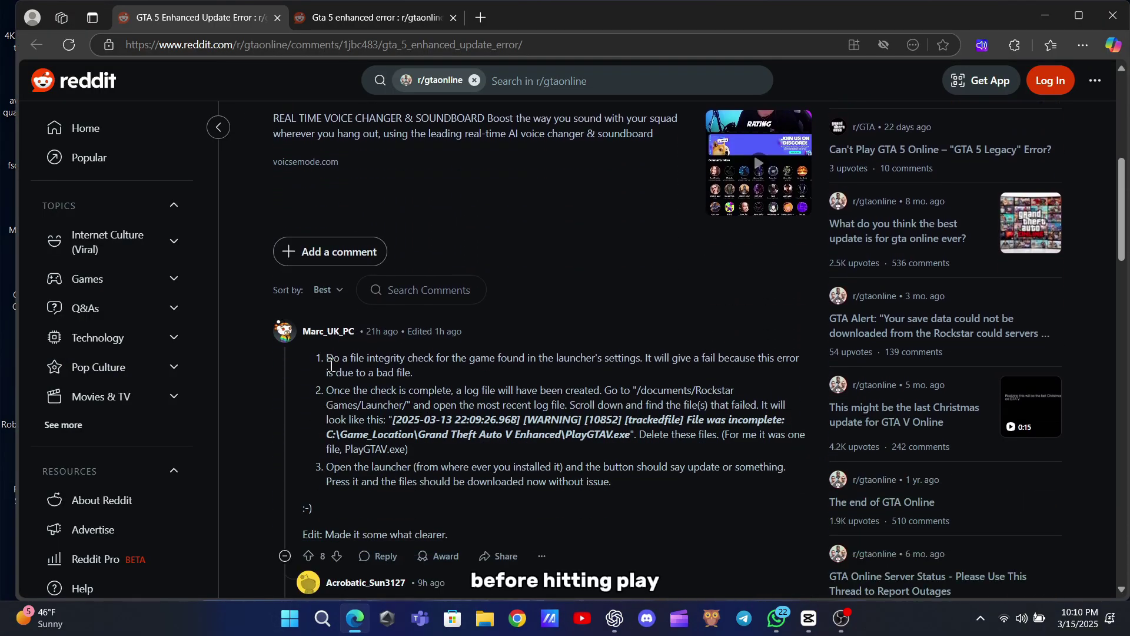
left_click_drag(326, 359, 413, 373)
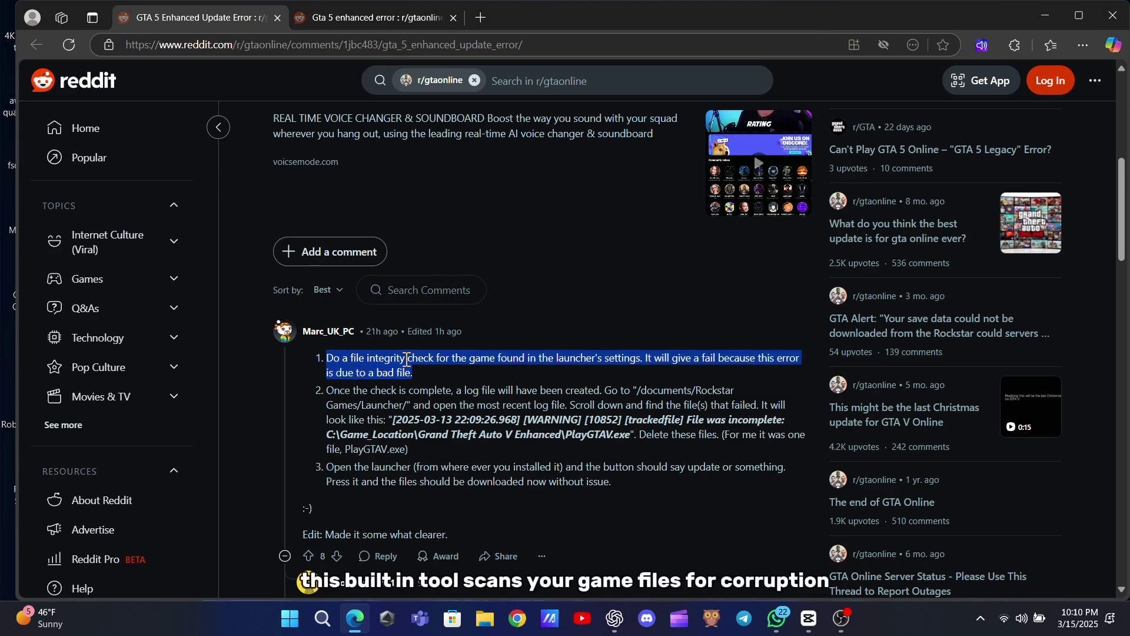
left_click(366, 359)
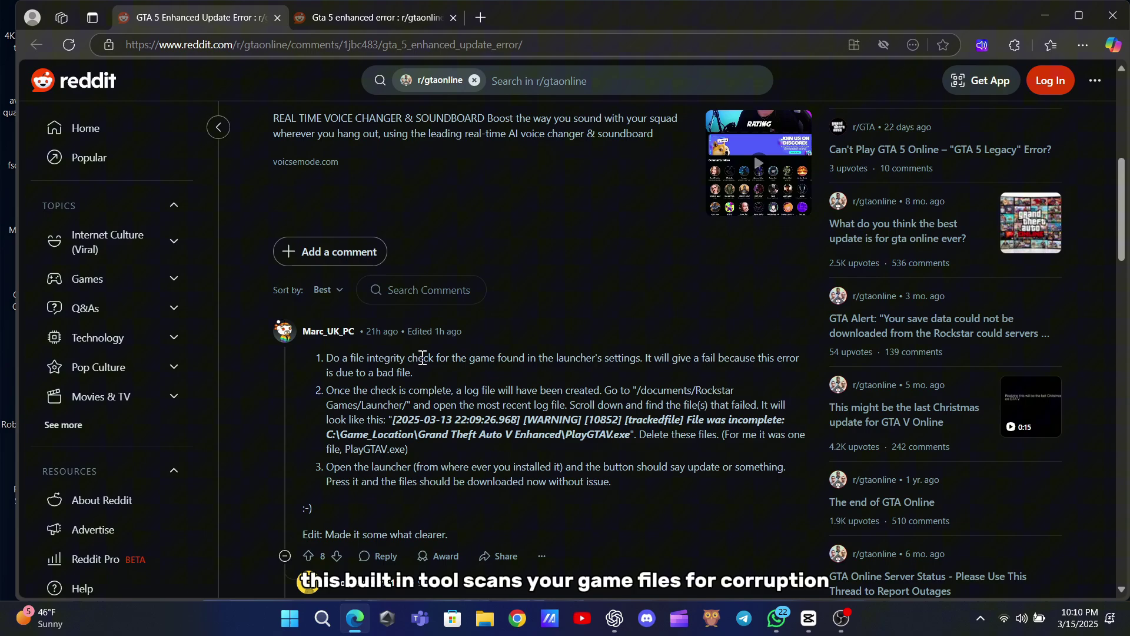
scroll(594, 359, "down", 3)
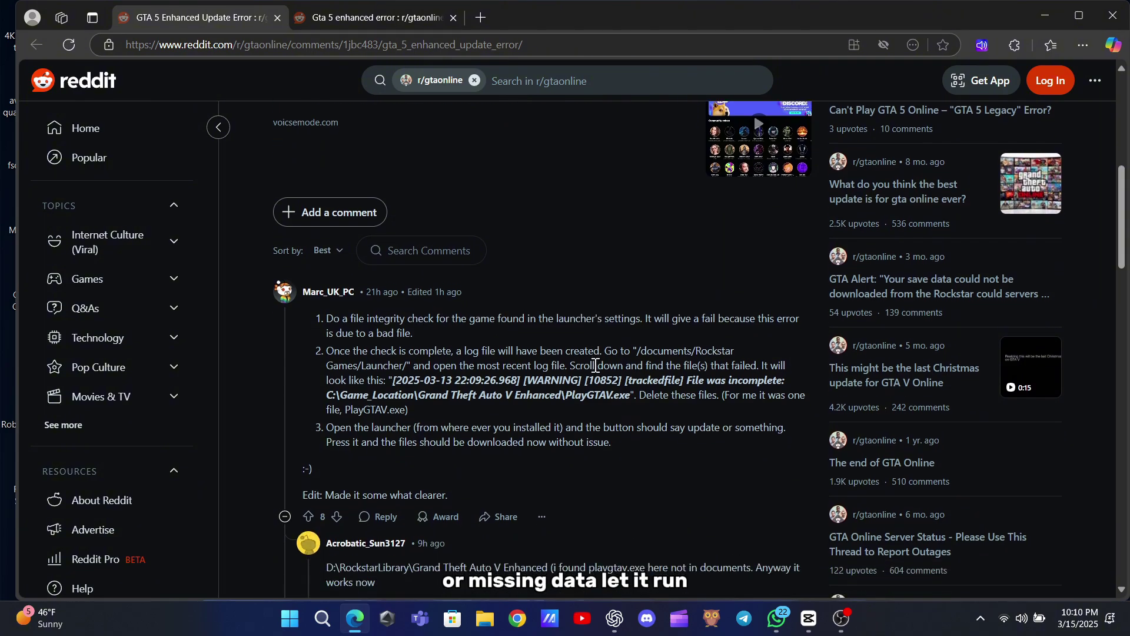
scroll(592, 344, "down", 2)
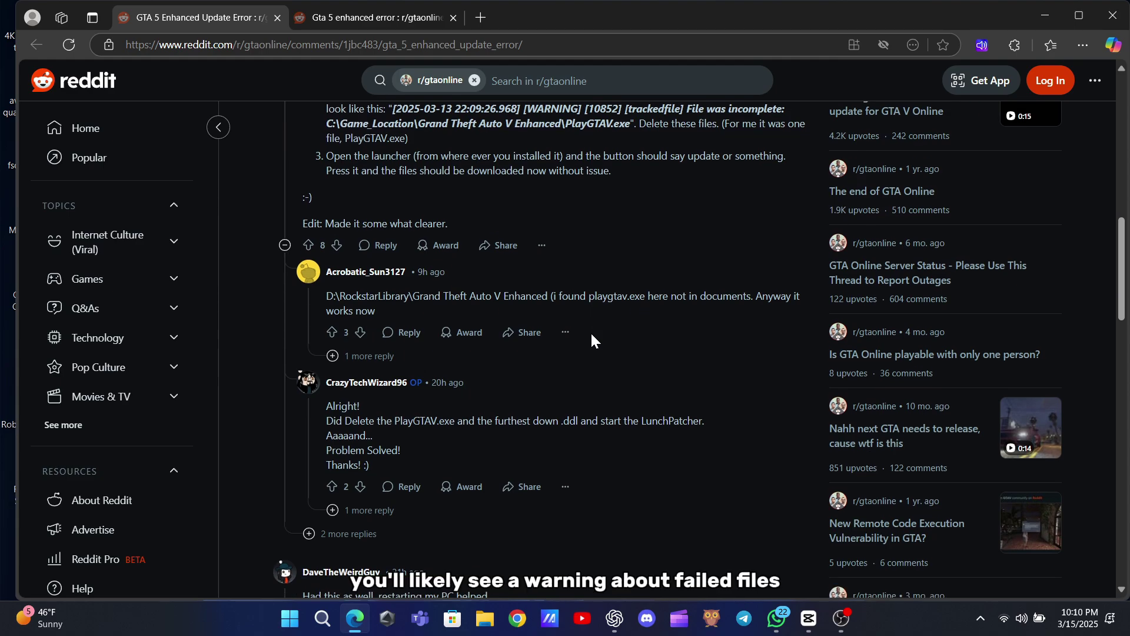
scroll(591, 331, "down", 2)
scroll(591, 325, "down", 4)
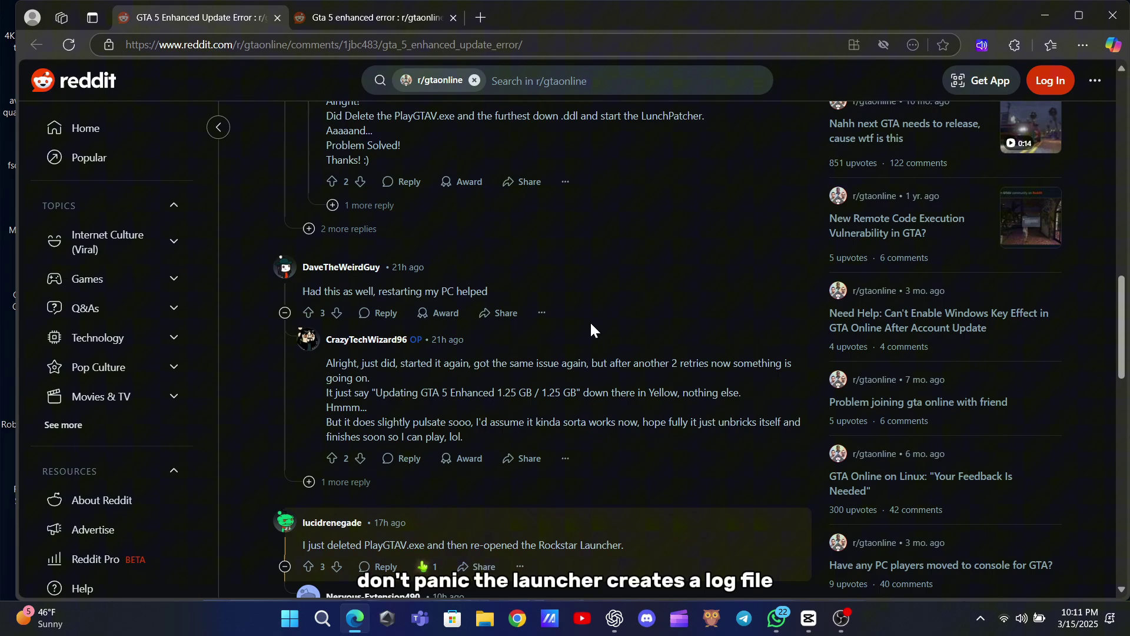
scroll(591, 325, "down", 3)
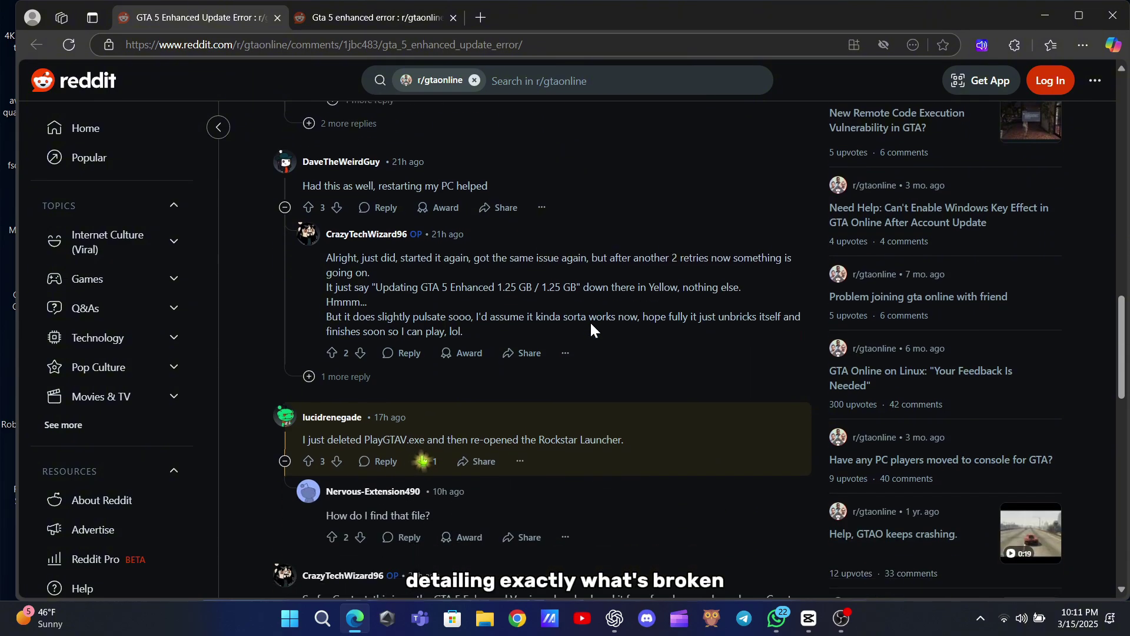
scroll(591, 324, "up", 12)
scroll(591, 328, "down", 2)
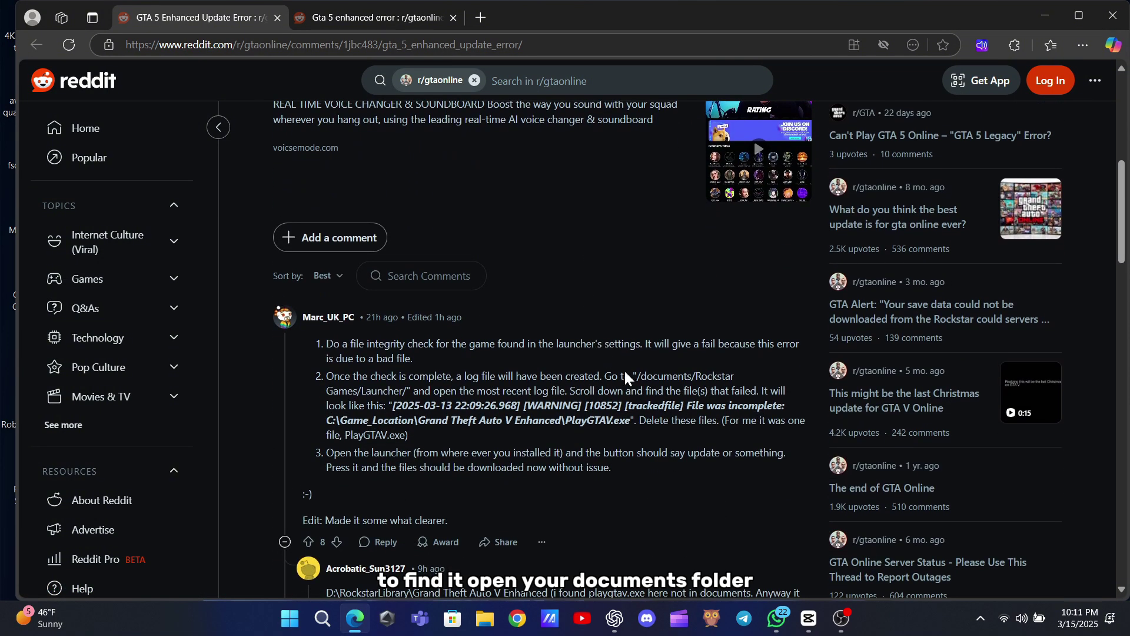
left_click_drag(636, 381, 736, 377)
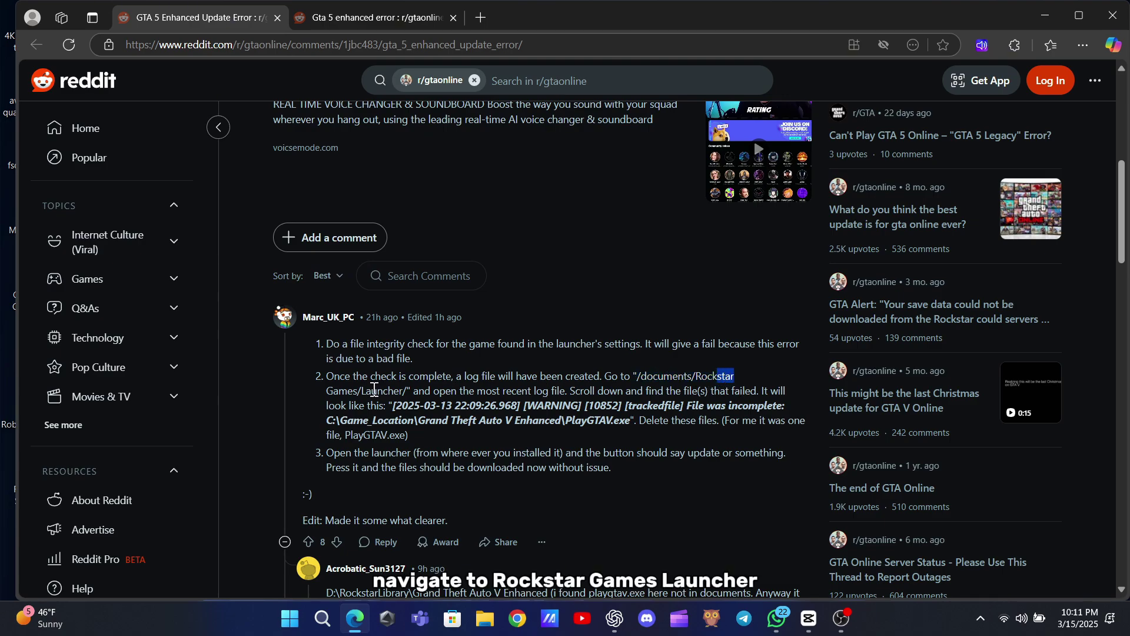
left_click_drag(323, 392, 790, 405)
left_click(321, 411)
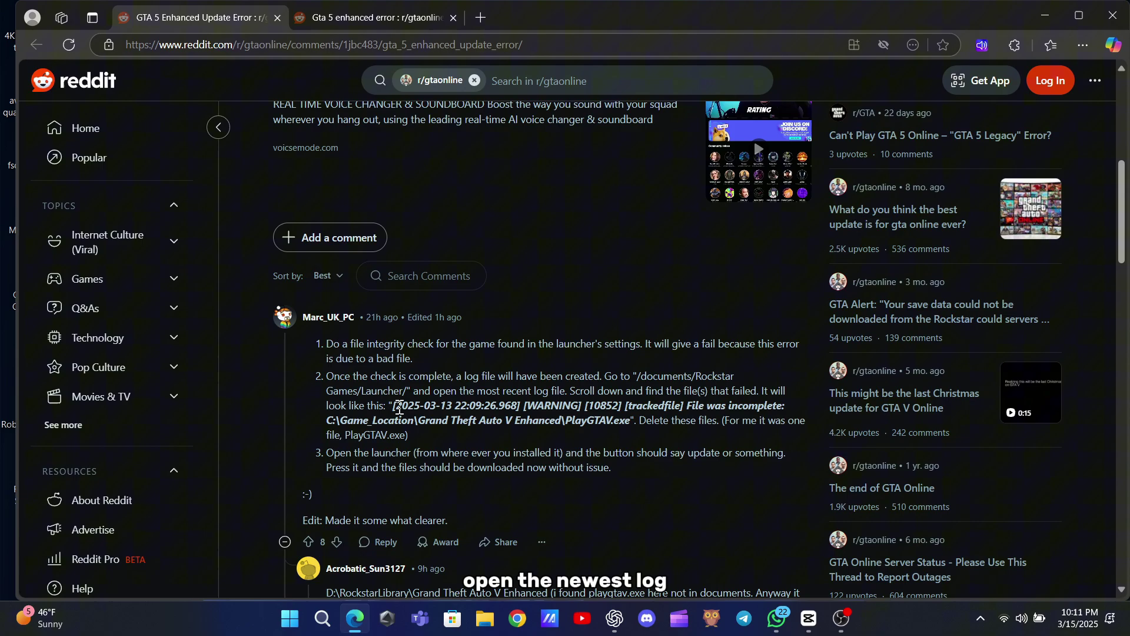
left_click_drag(393, 407, 634, 408)
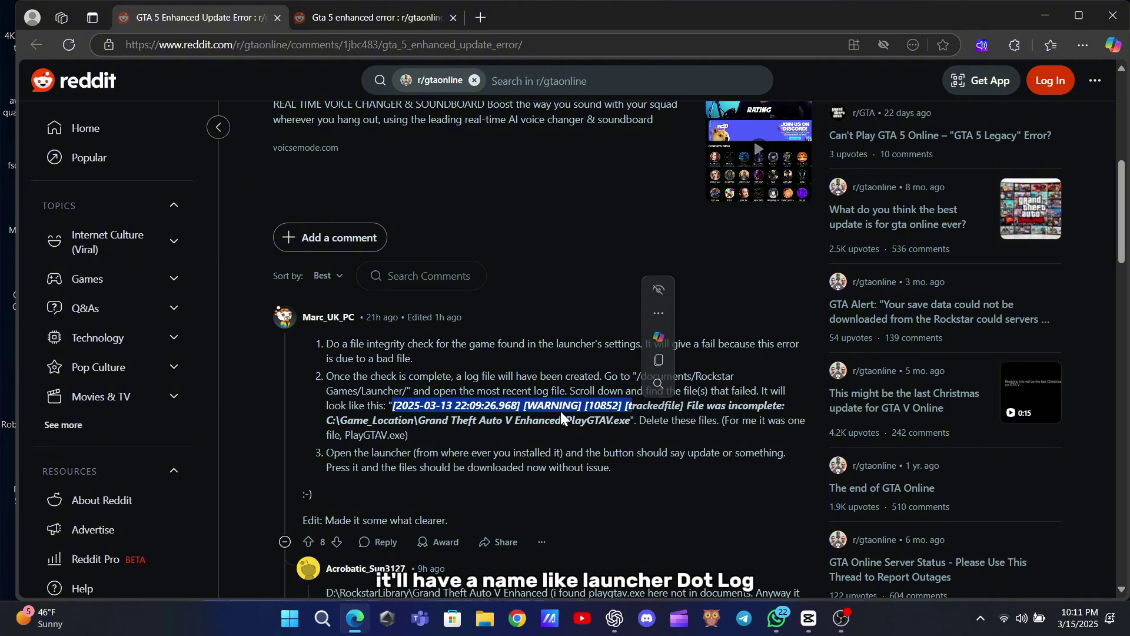
left_click(312, 419)
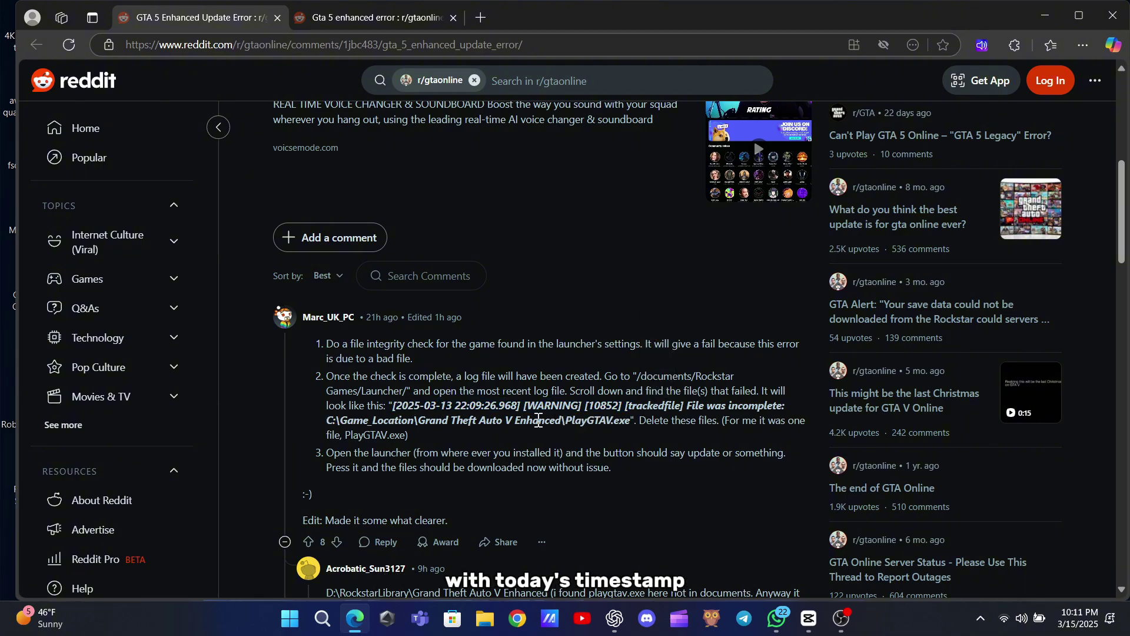
left_click_drag(328, 420, 435, 438)
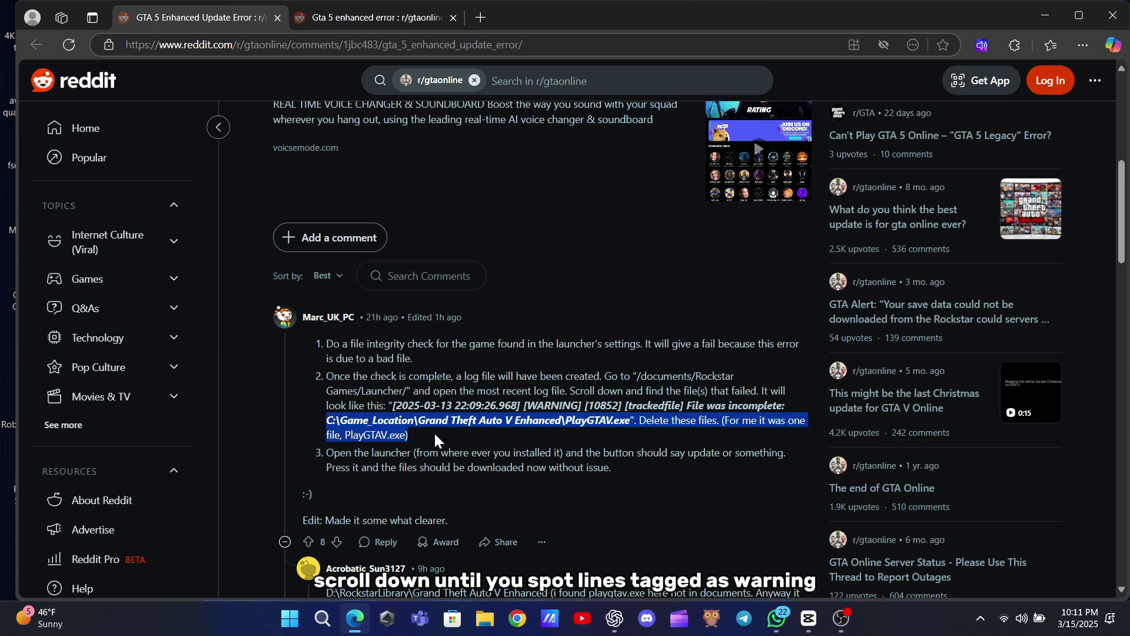
left_click(304, 419)
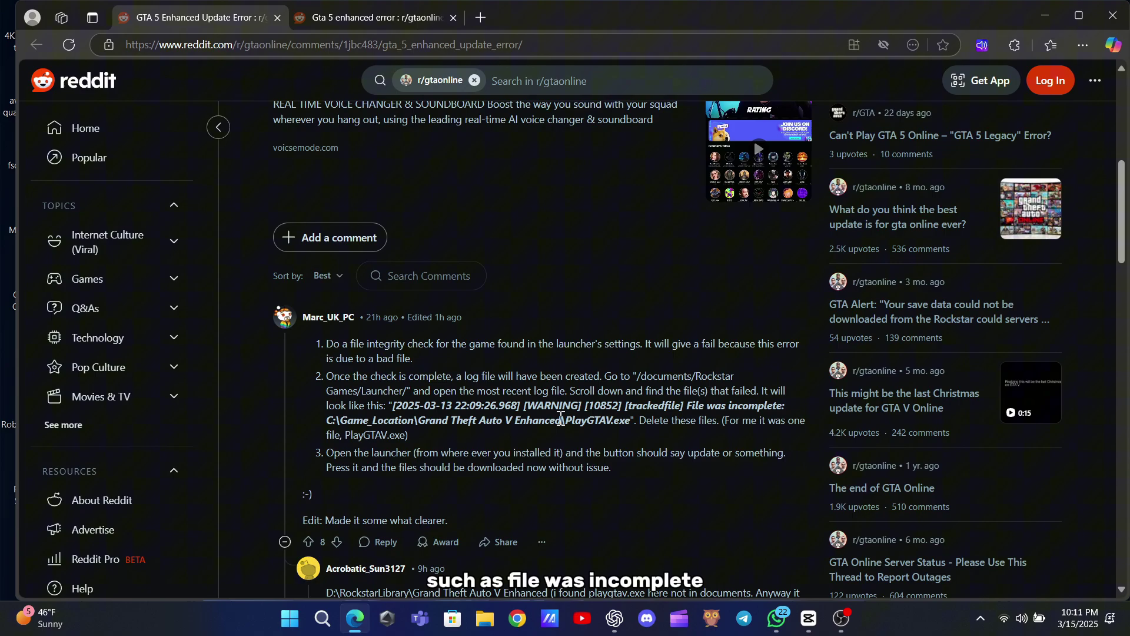
left_click_drag(640, 419, 719, 422)
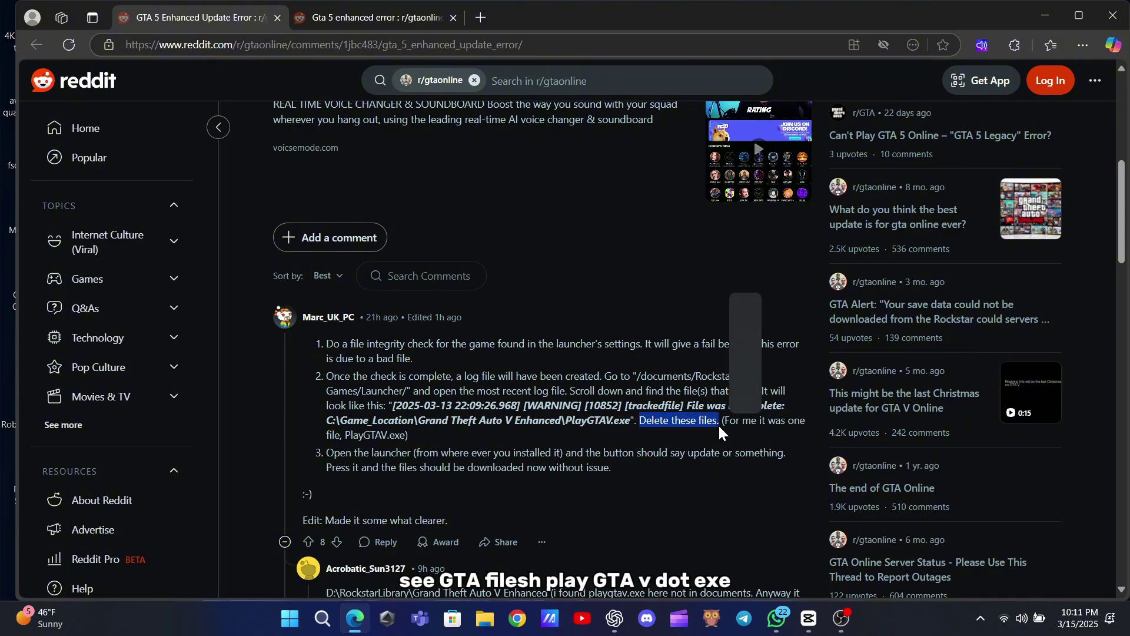
left_click(312, 413)
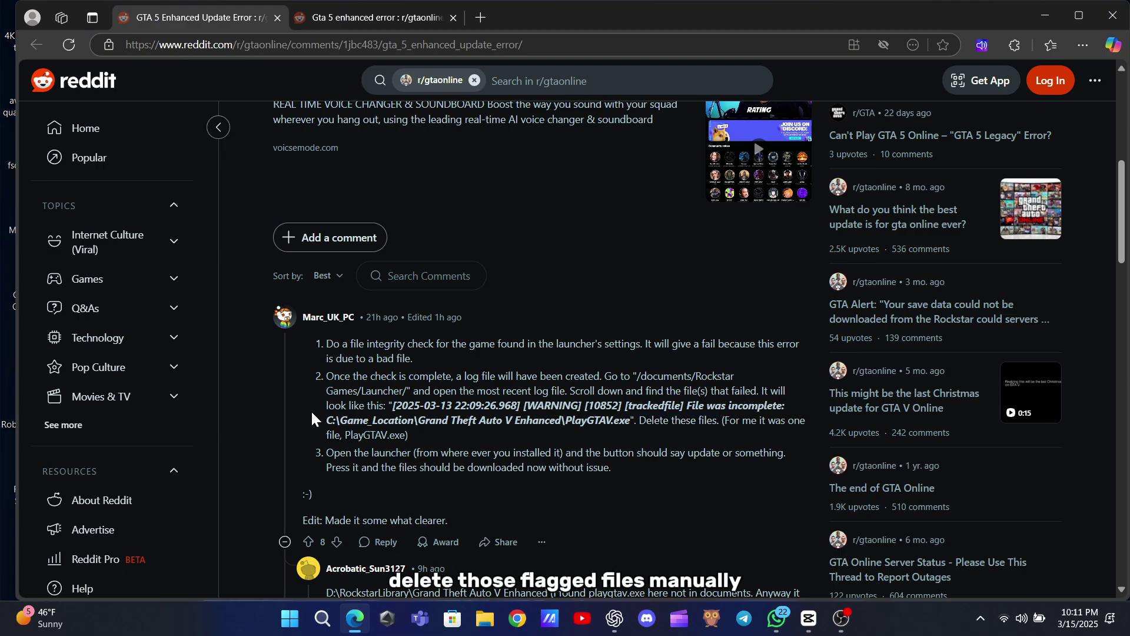
Step: Highlight step 3 of the fix, then read the replies confirming that deleting the game executable worked
scroll(311, 415, "down", 1)
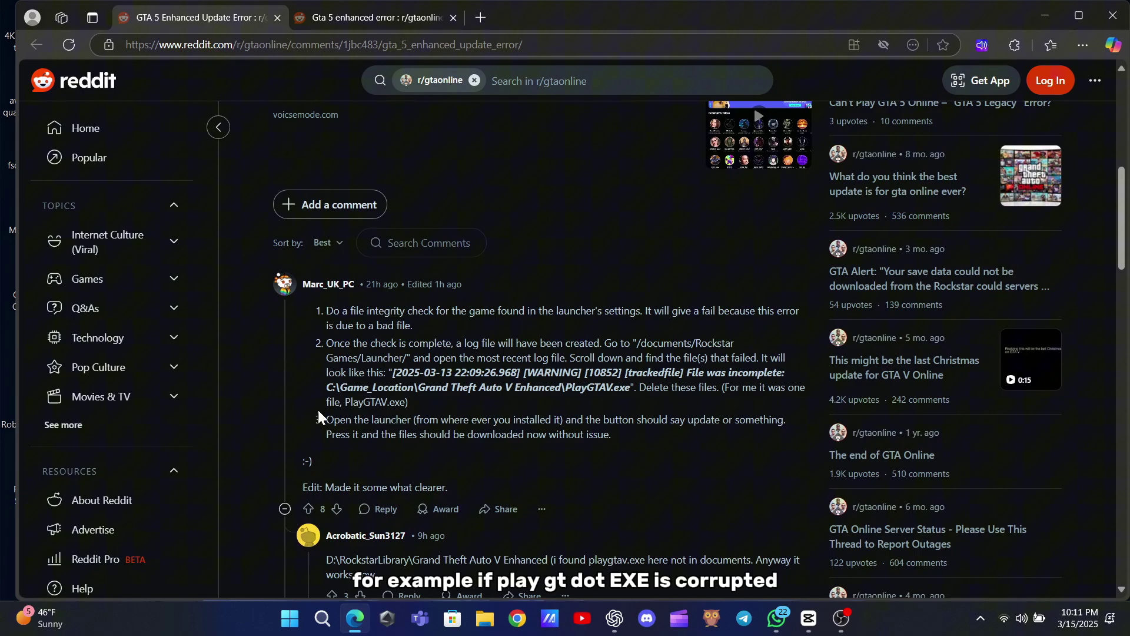
left_click_drag(330, 419, 592, 451)
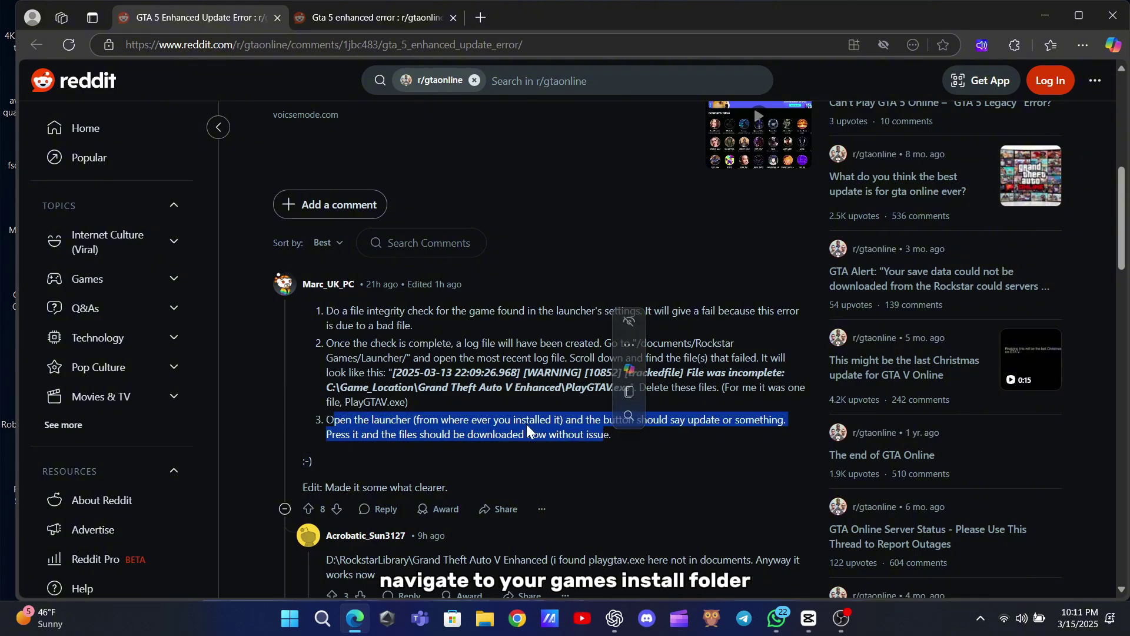
left_click(334, 423)
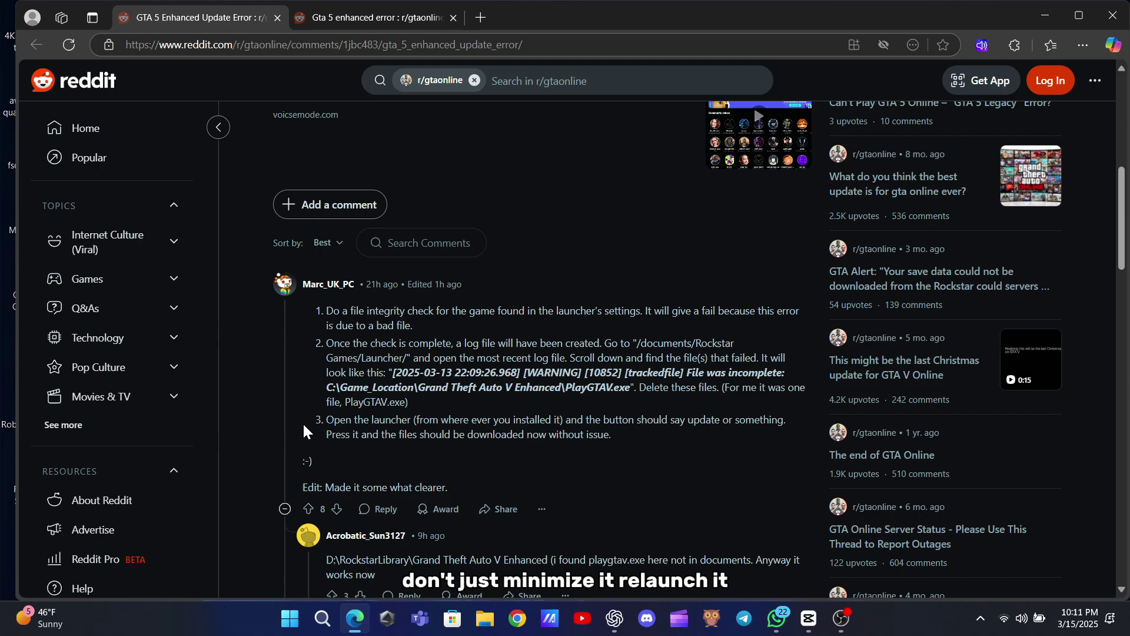
scroll(302, 432, "down", 2)
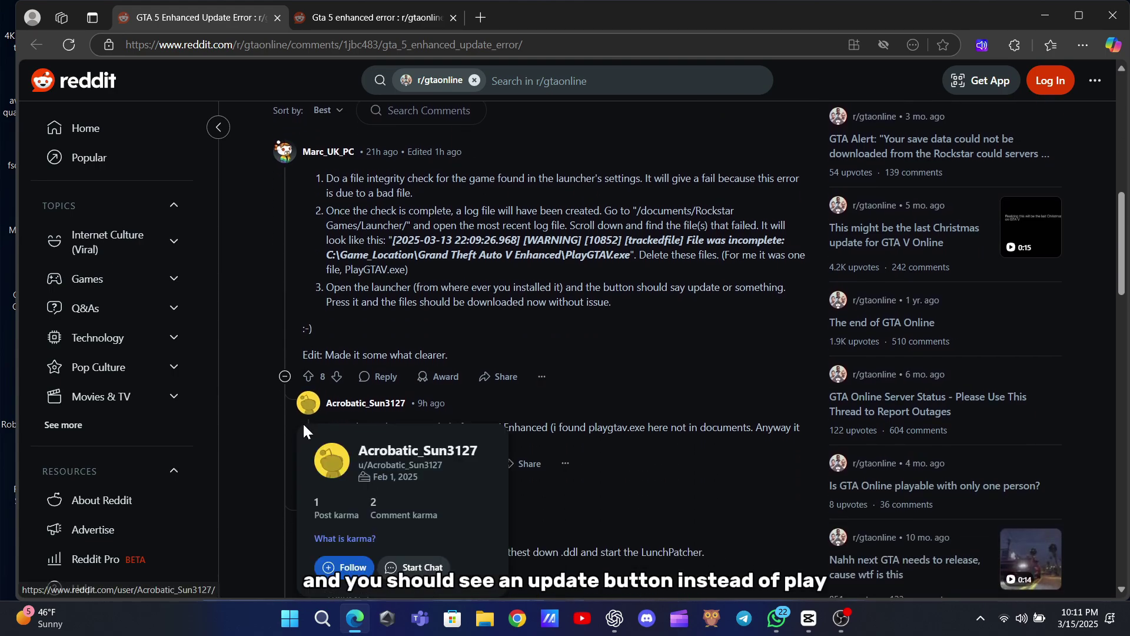
scroll(303, 422, "down", 2)
scroll(241, 416, "down", 1)
scroll(242, 424, "down", 1)
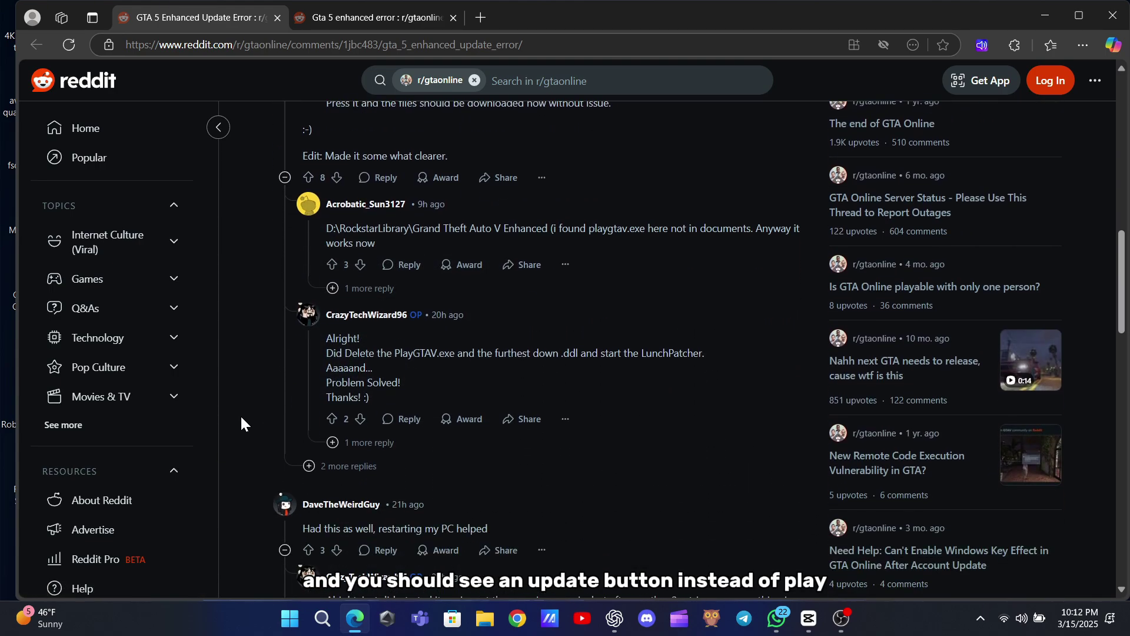
scroll(241, 424, "down", 2)
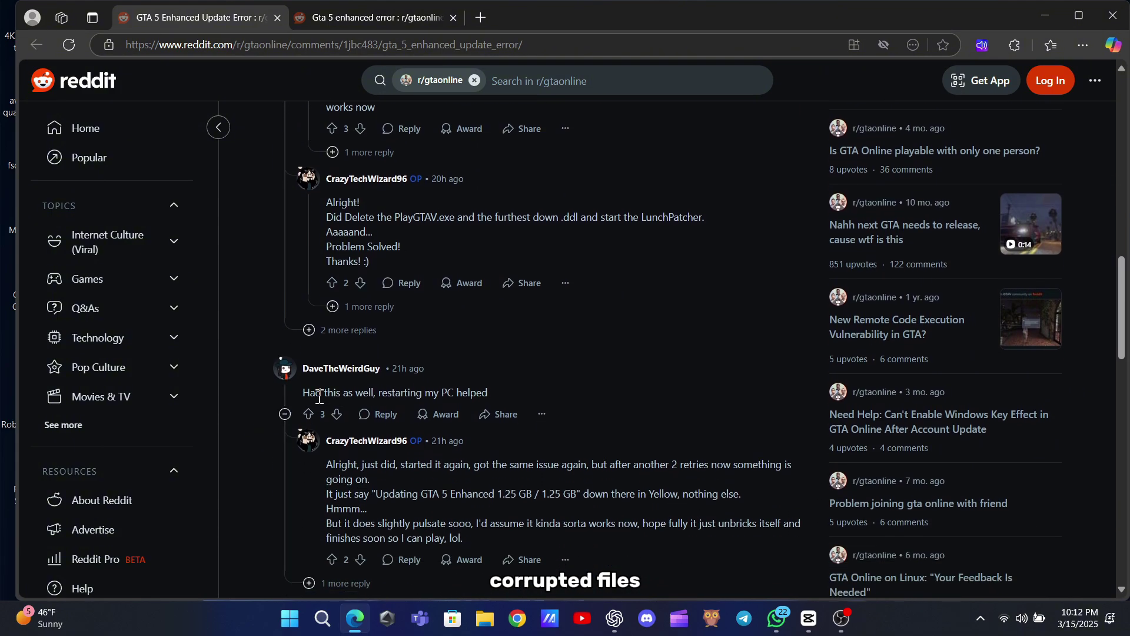
scroll(253, 415, "down", 3)
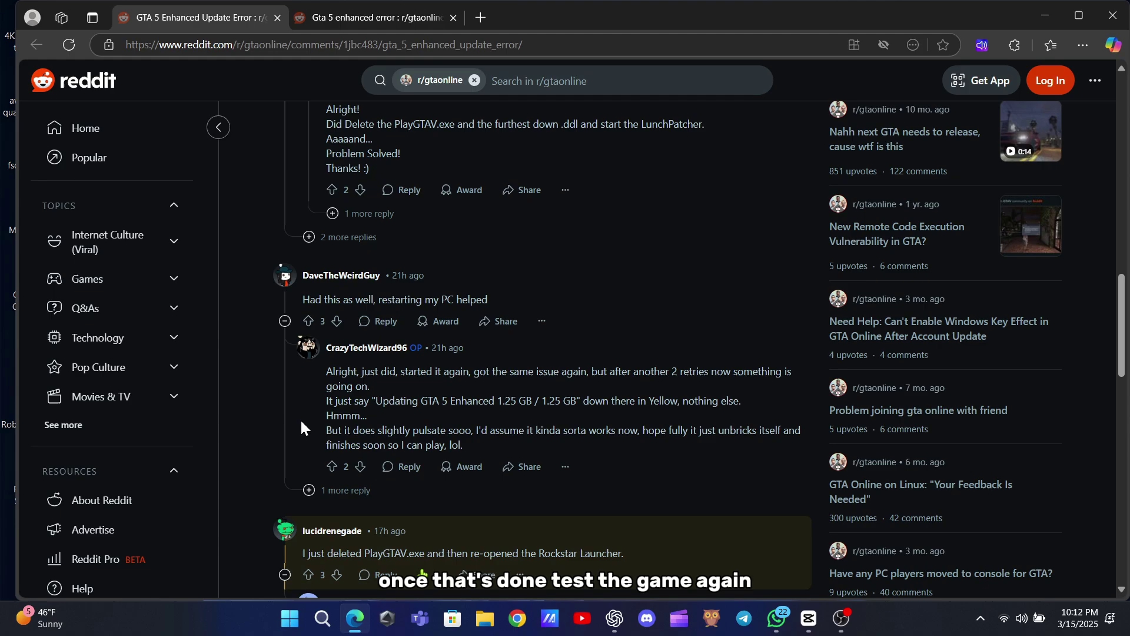
scroll(303, 429, "down", 1)
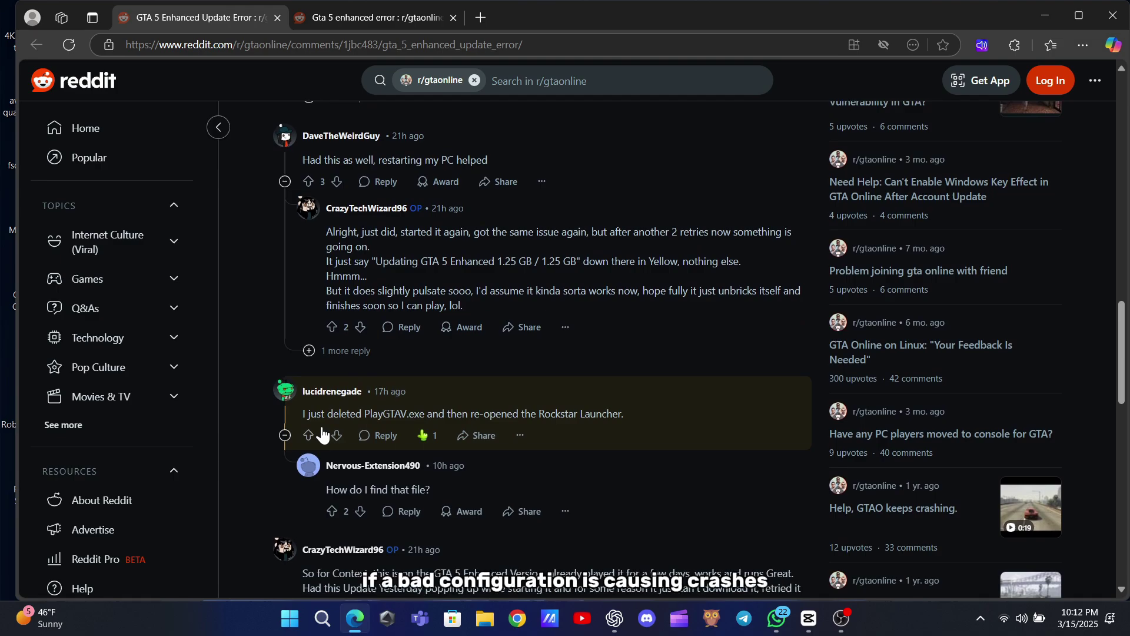
scroll(322, 434, "down", 1)
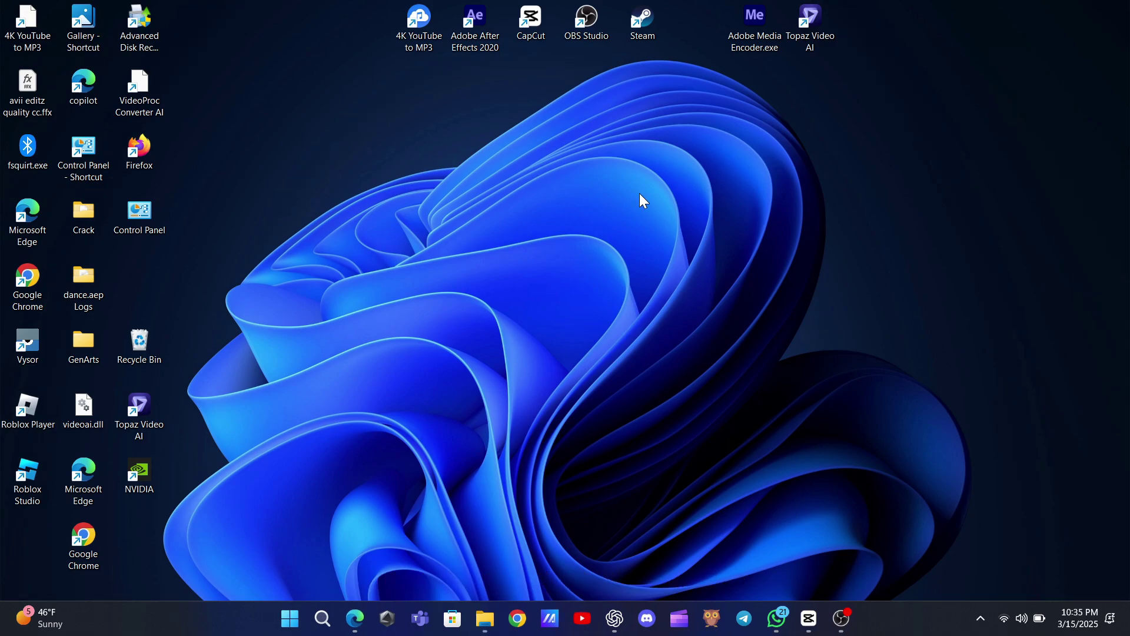
Step: Launch NVIDIA Control Panel from the desktop menu and open the global Power management mode choices
right_click(639, 193)
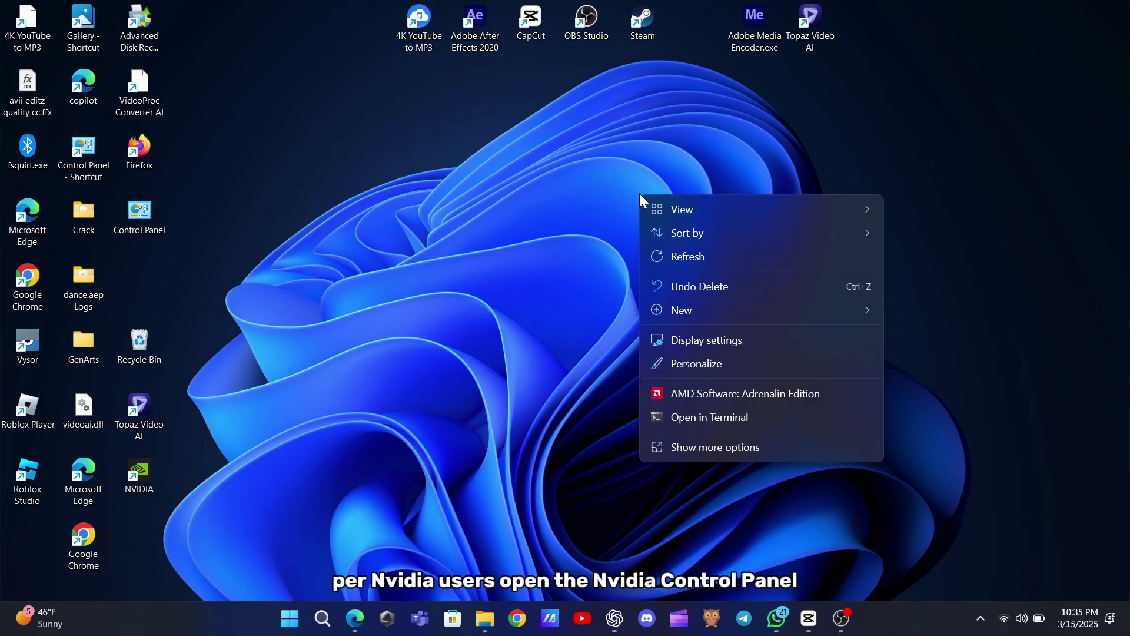
left_click(711, 449)
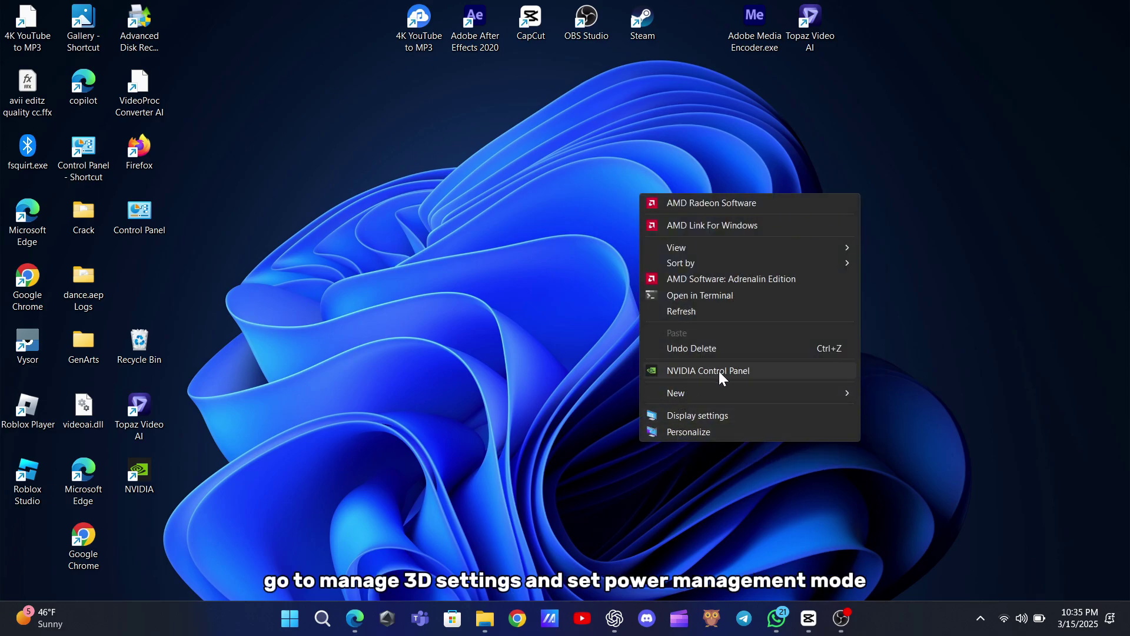
left_click(720, 373)
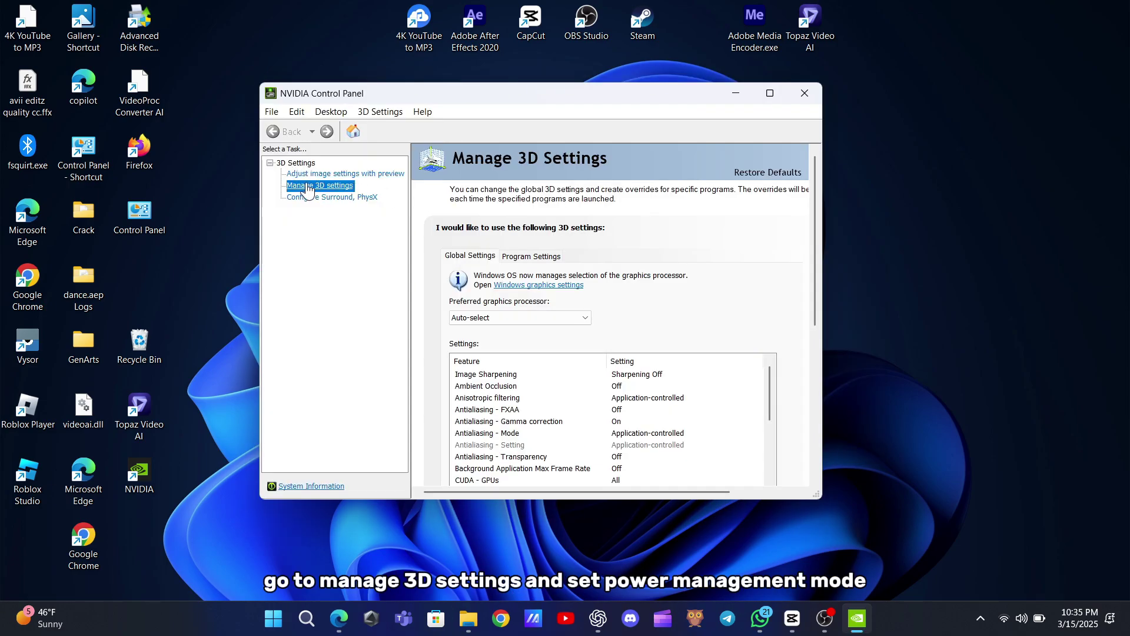
scroll(500, 417, "down", 3)
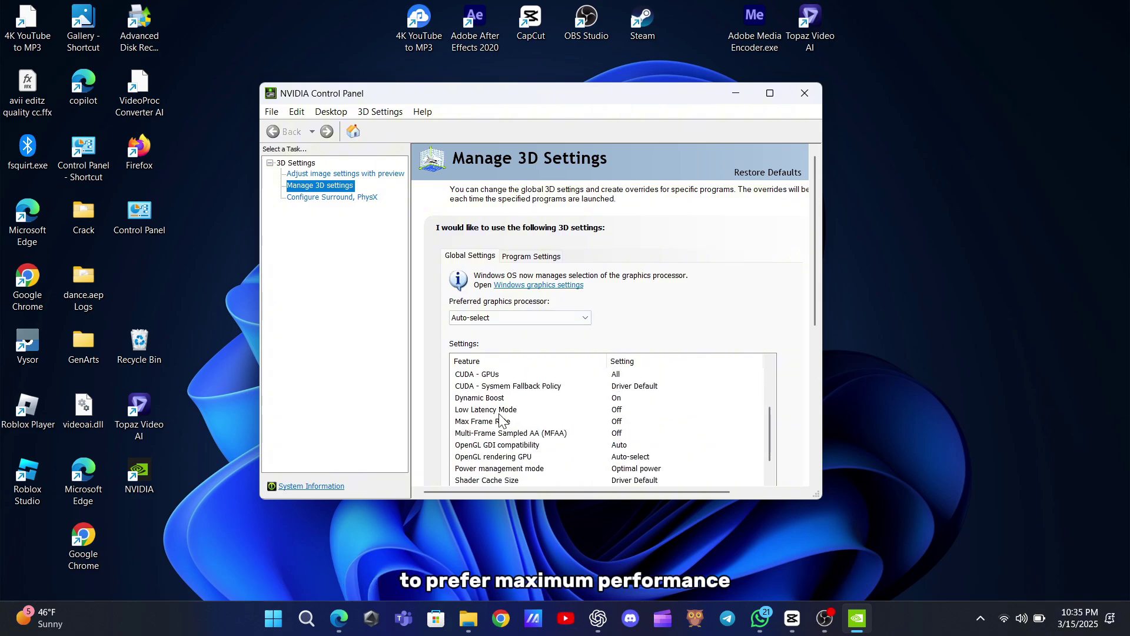
scroll(499, 443, "down", 1)
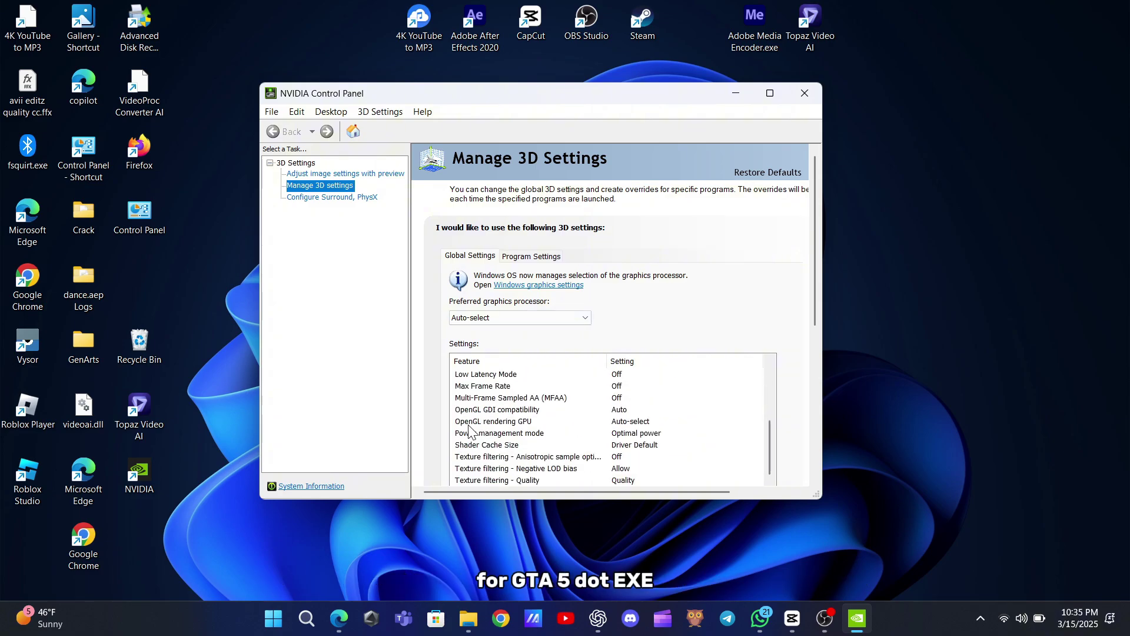
left_click(486, 434)
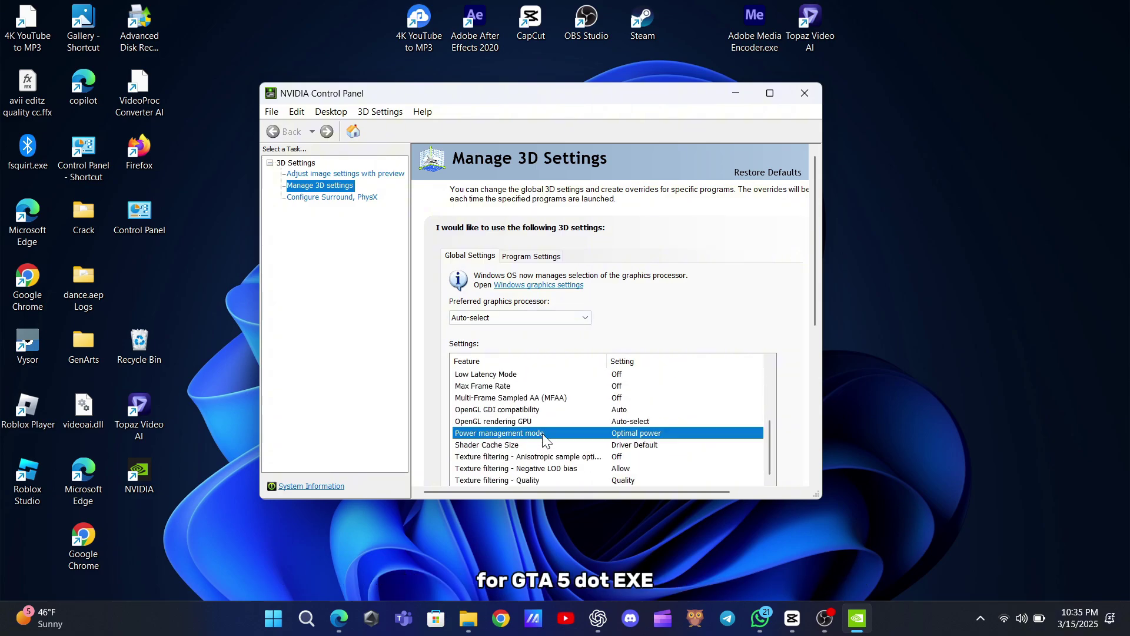
left_click(624, 434)
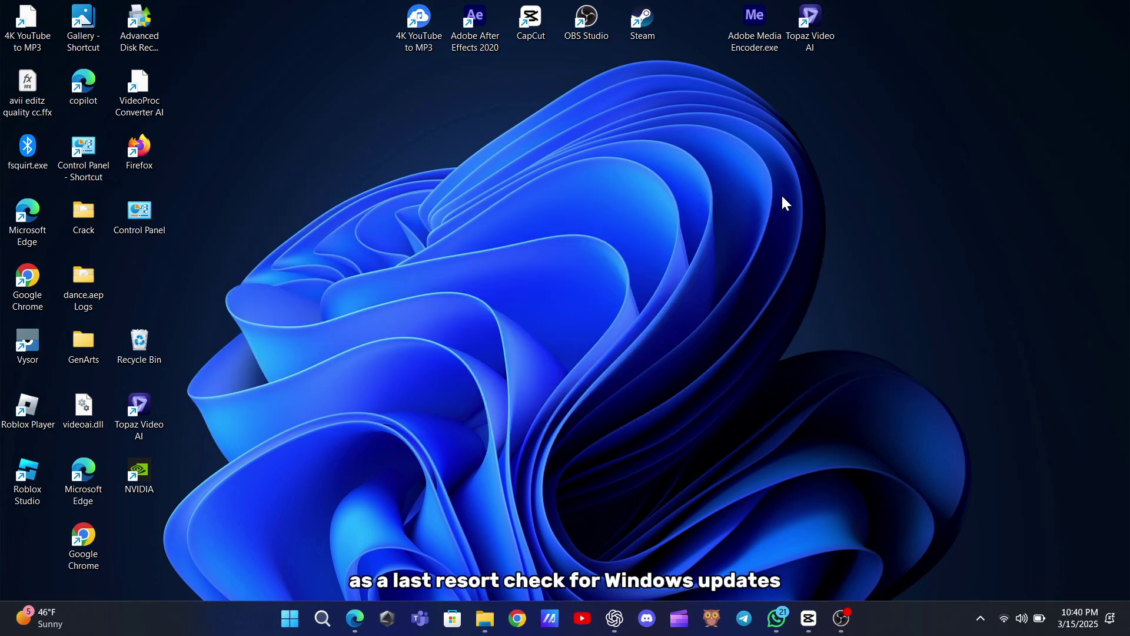
Step: In Windows Update, retry all failed updates, including the ASUSTeK system update
key("super+i")
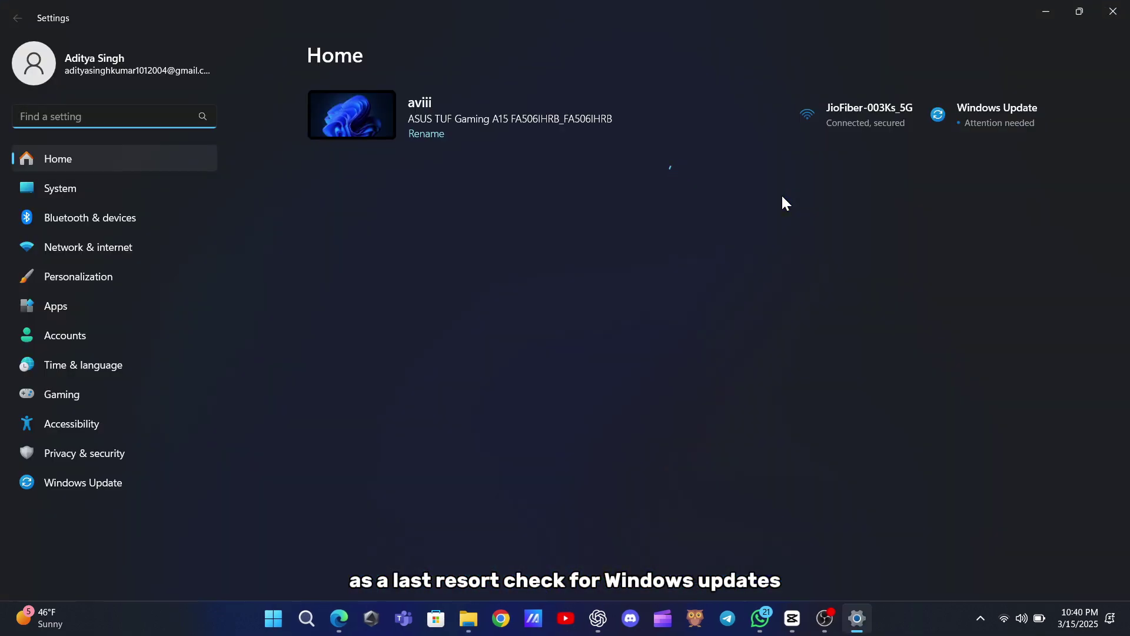
left_click(958, 109)
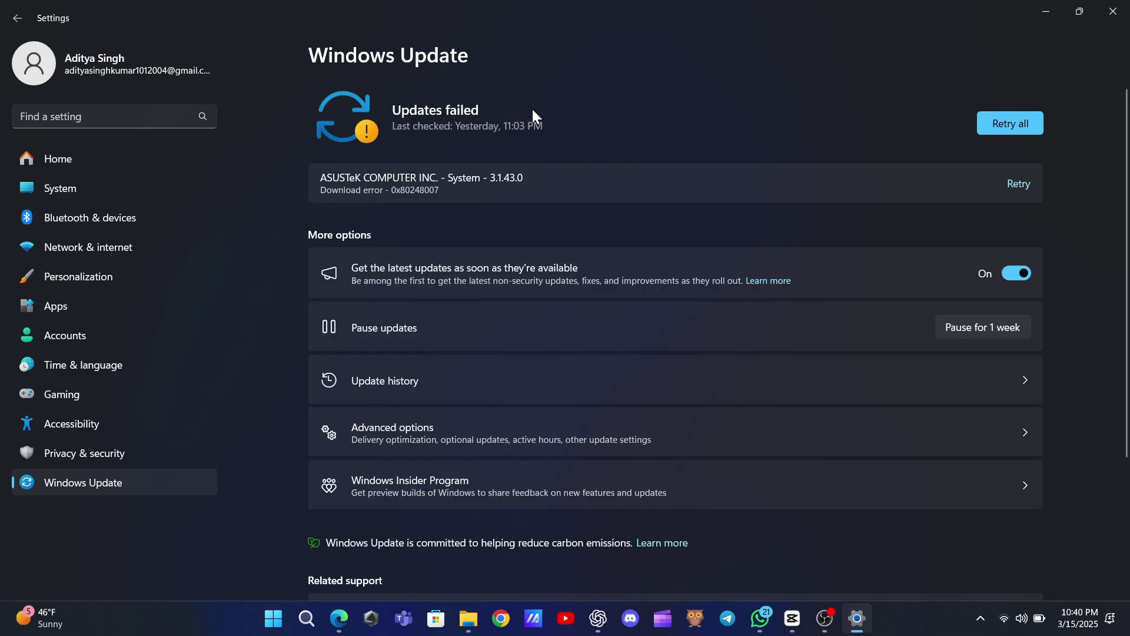
left_click(993, 113)
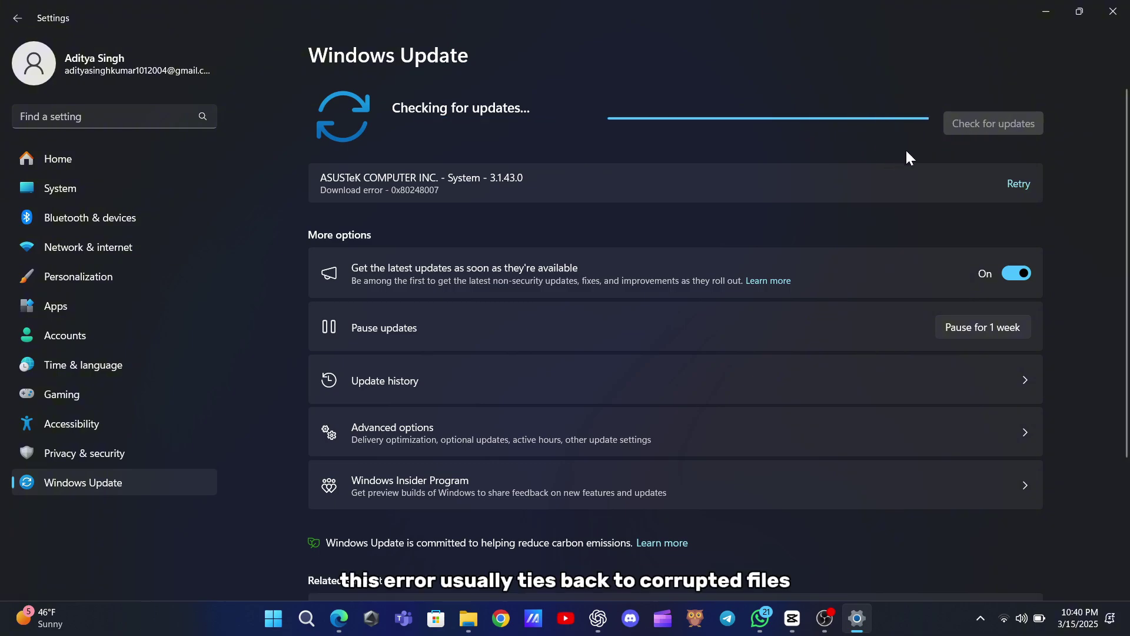
left_click(1017, 185)
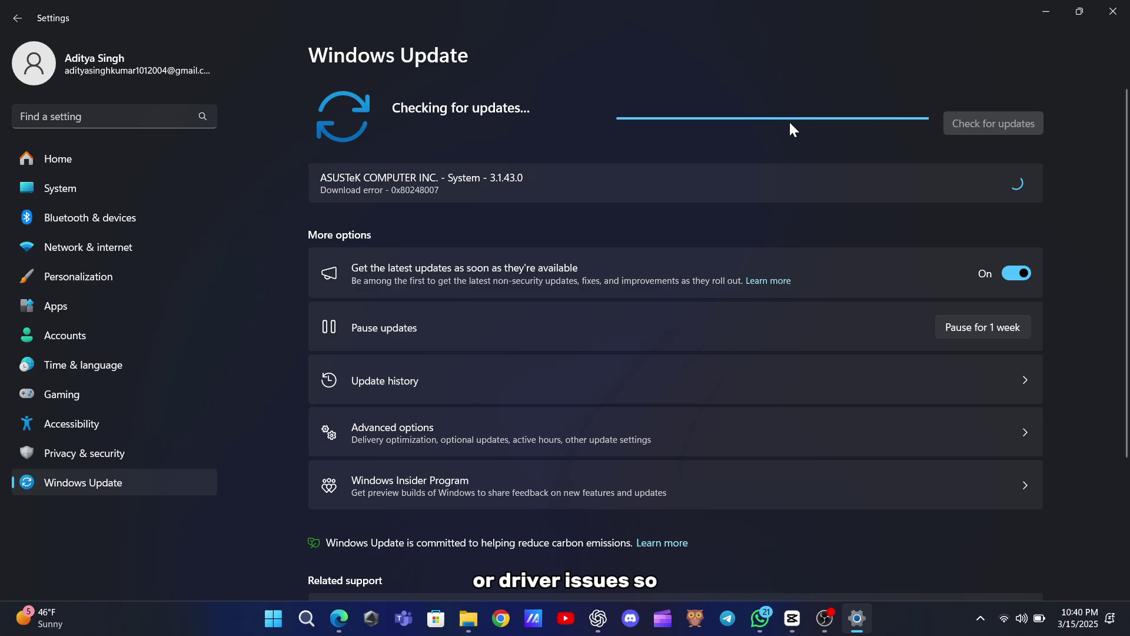